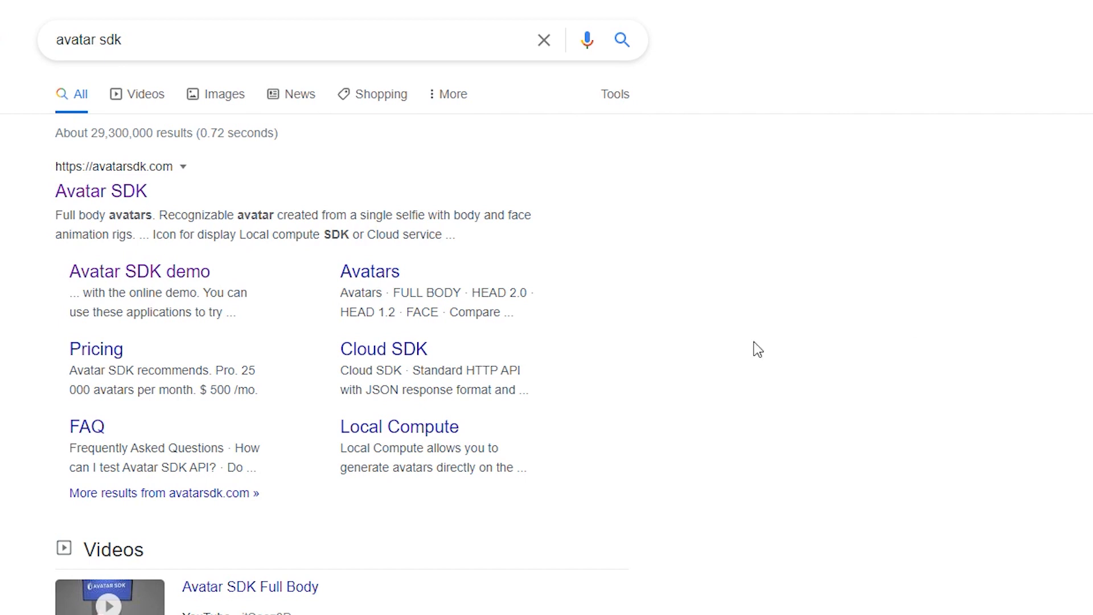
Step: Generate a Head 2.0 avatar from the selfie in the Avatar SDK demo and inspect it
click(138, 271)
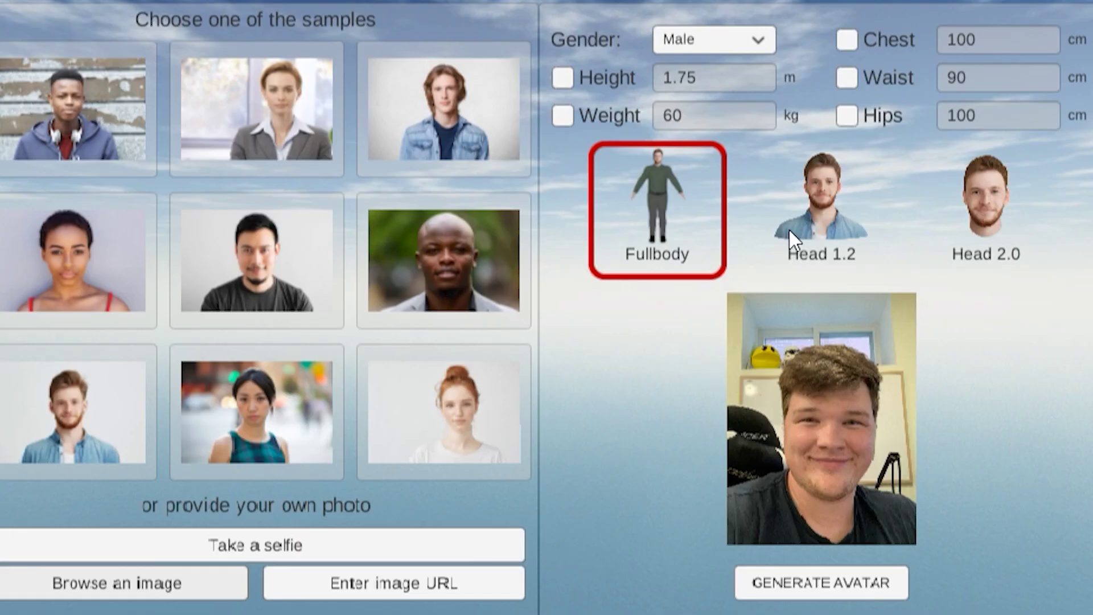
click(816, 205)
click(983, 184)
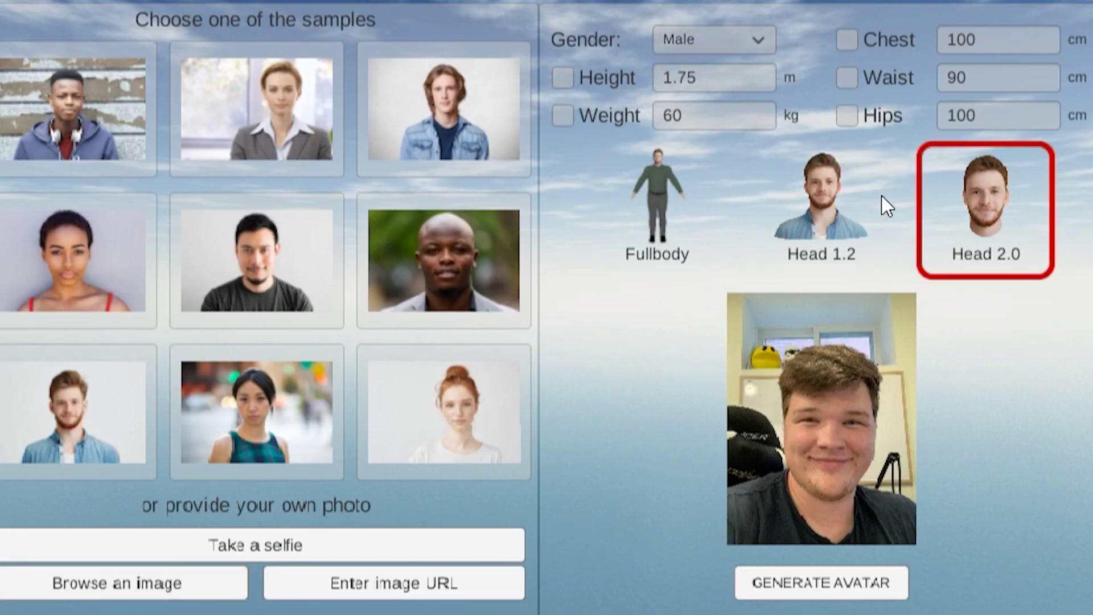
click(836, 586)
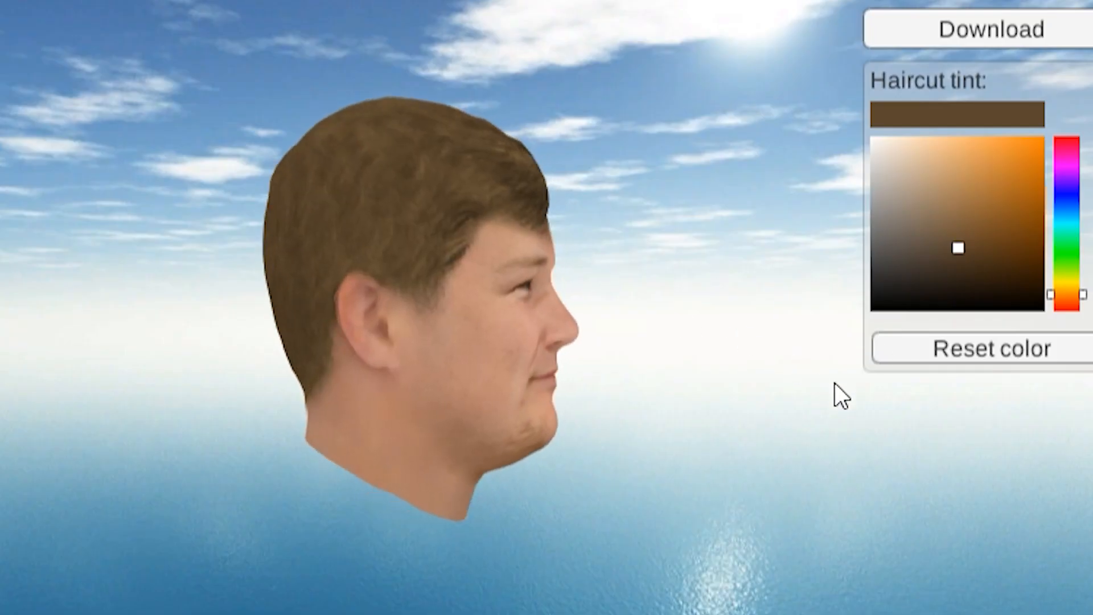
mouse_move(834, 382)
mouse_down()
mouse_move(455, 504)
mouse_move(1090, 512)
mouse_up()
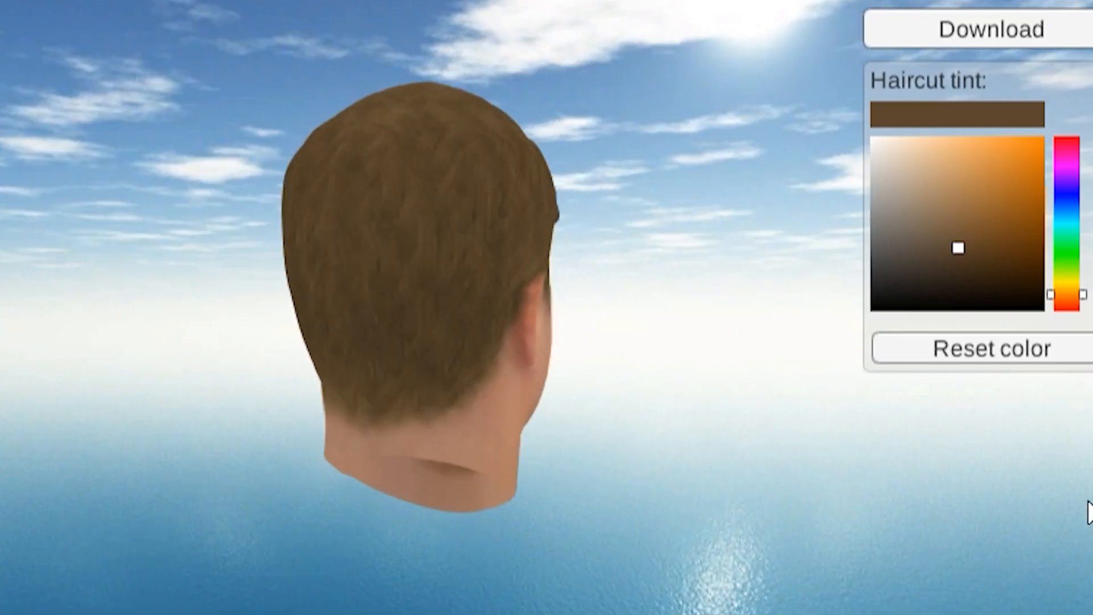
Step: Adjust the hair tint, browse the hairstyle gallery and remove the hair
drag(910, 128, 916, 163)
click(527, 559)
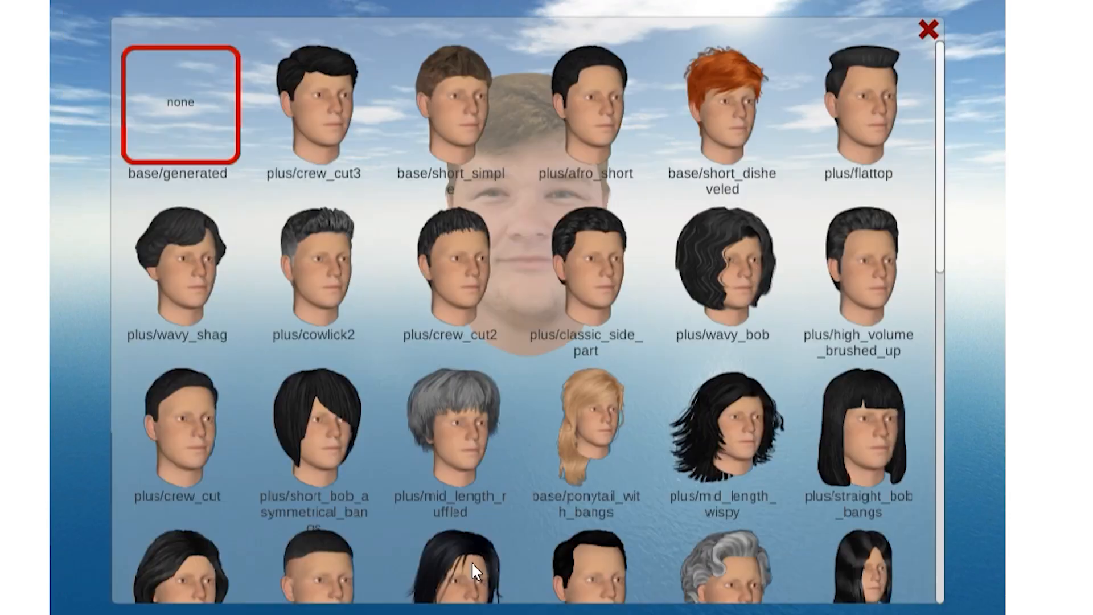
scroll(472, 561, down, 5)
scroll(471, 428, down, 5)
click(866, 379)
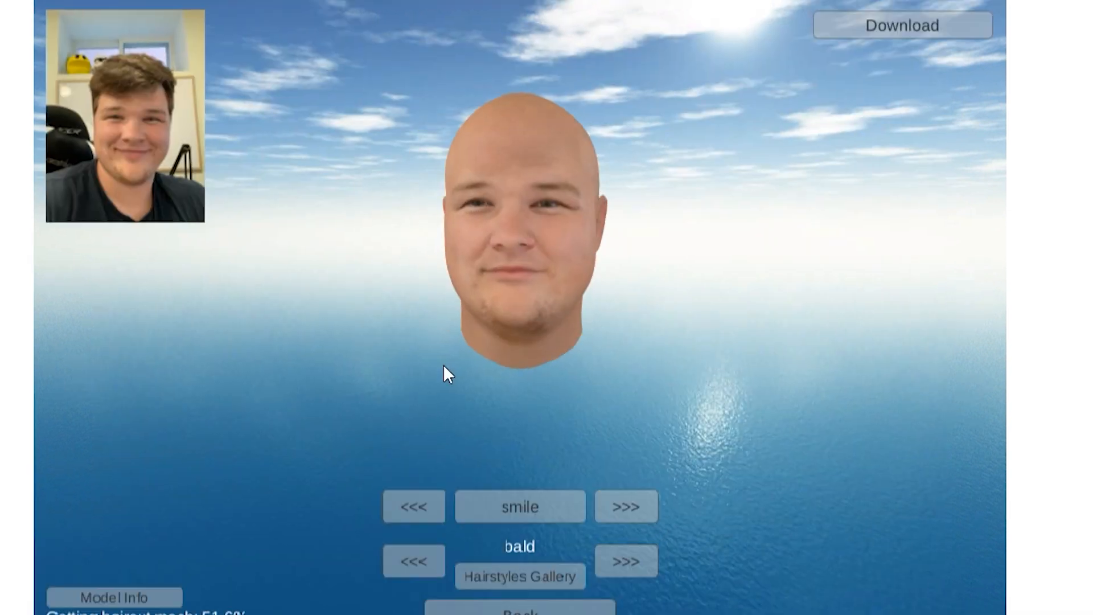
Step: Sign up for the Plus plan free trial and download the generated head model
click(902, 24)
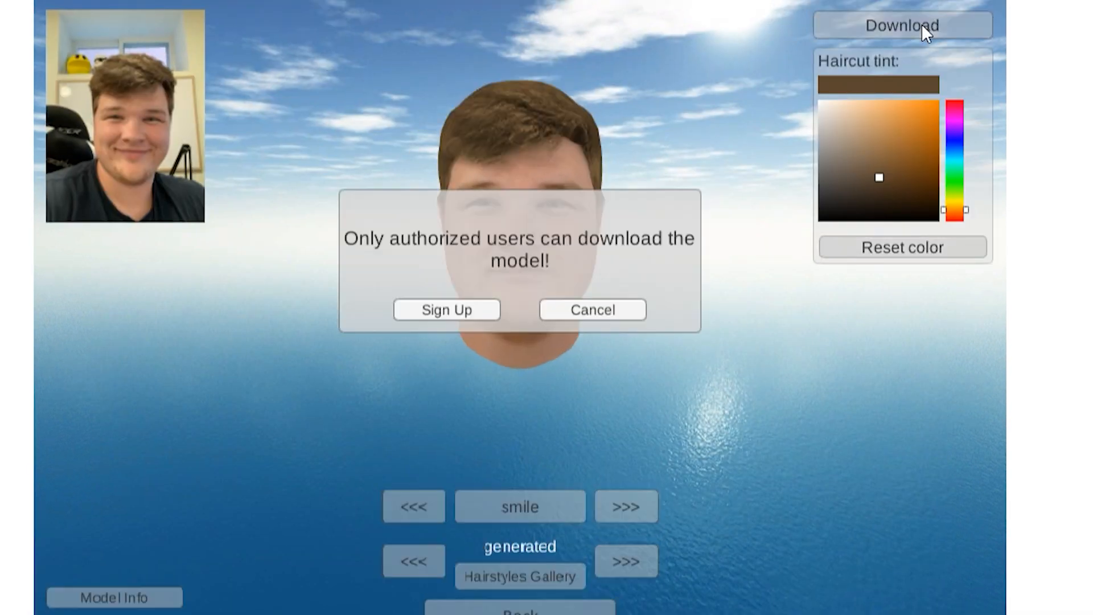
click(489, 310)
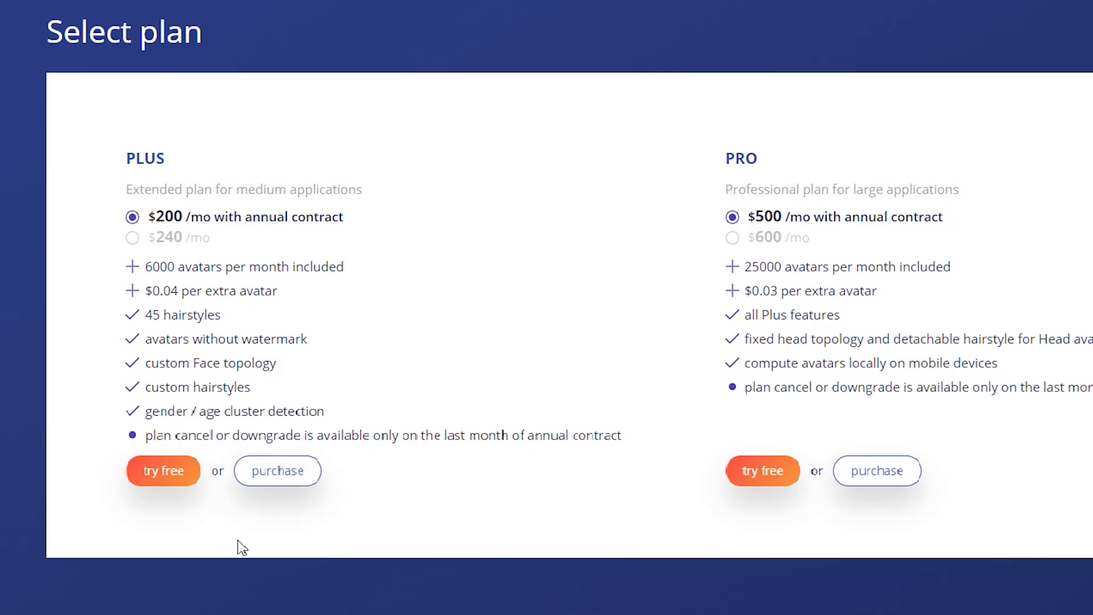
click(195, 474)
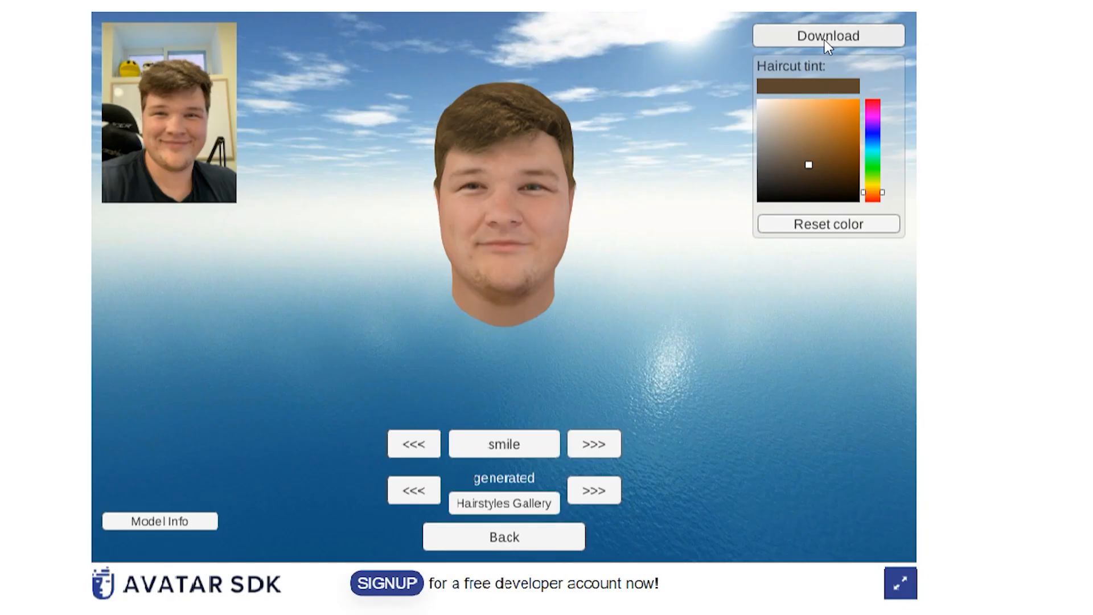
click(824, 39)
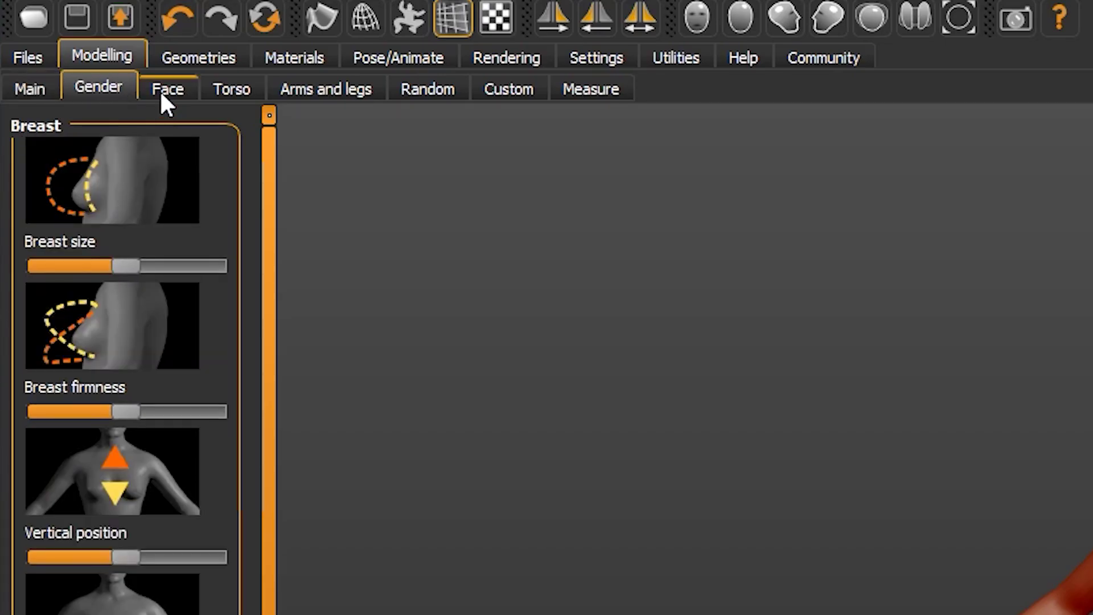
Step: Give the MakeHuman body the Middleage asian male skin material
click(167, 89)
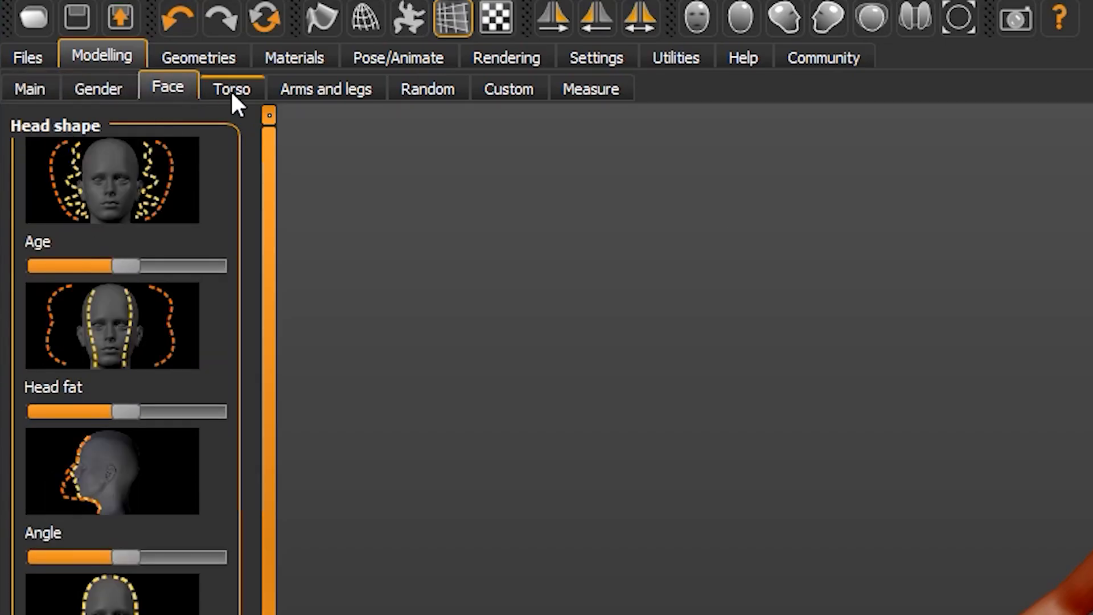
click(231, 90)
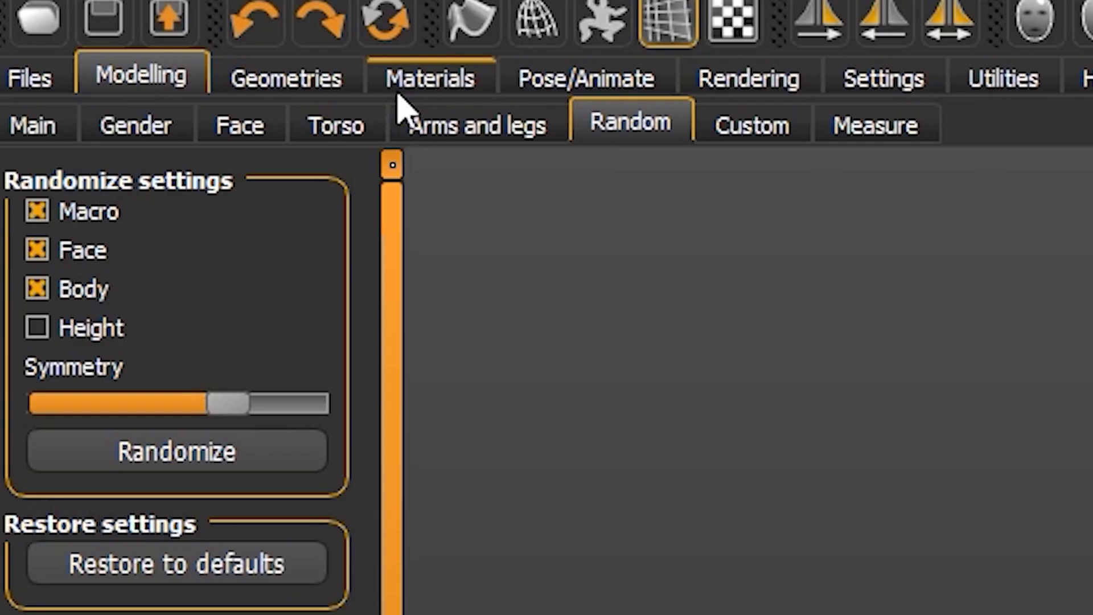
click(430, 79)
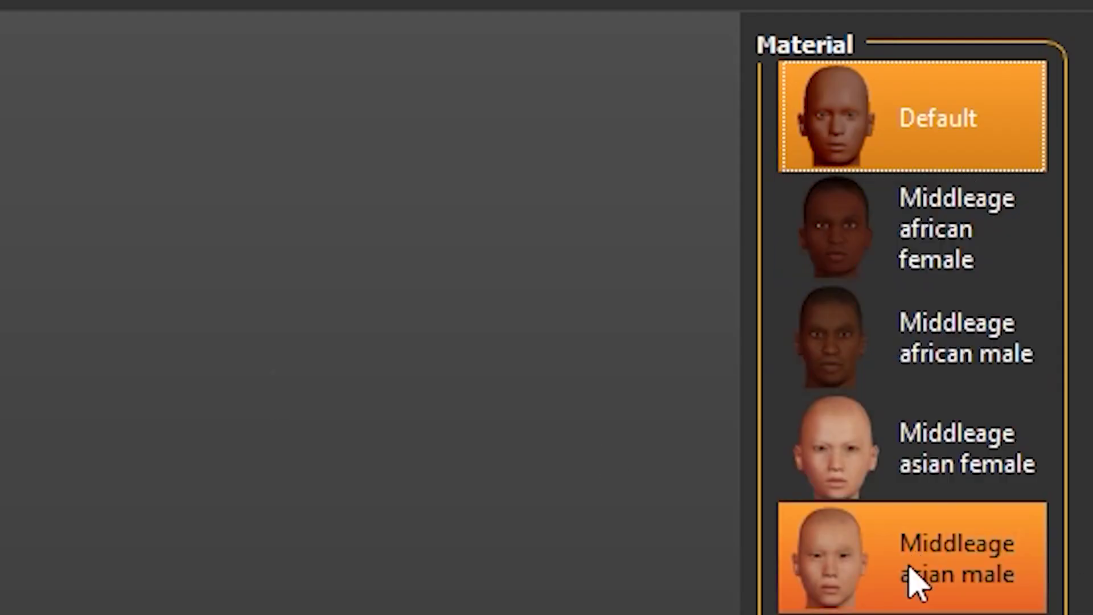
click(914, 579)
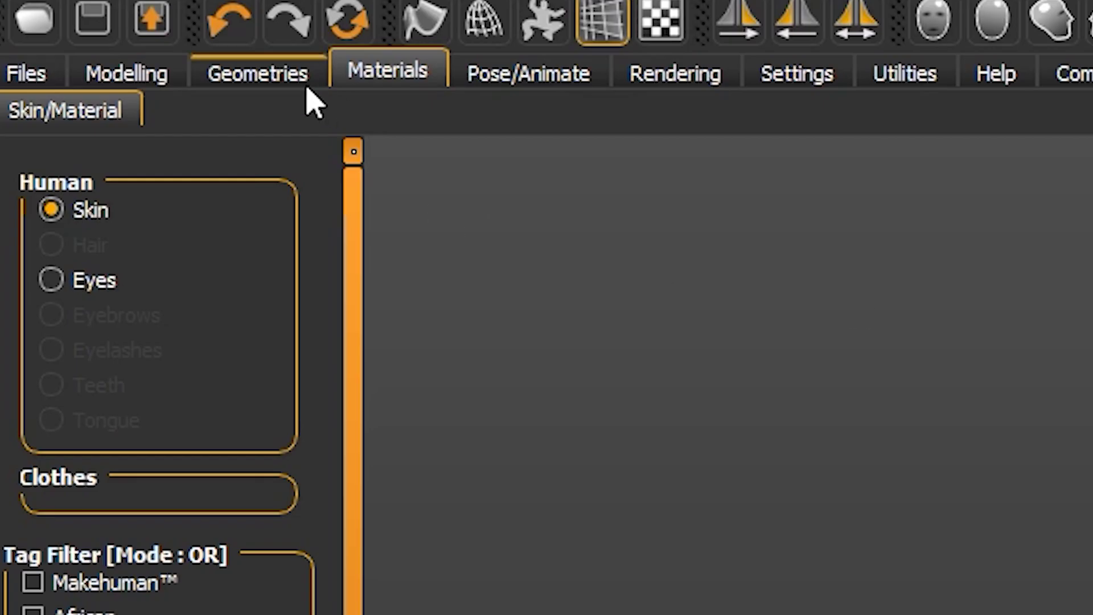
Step: Dress the body in the casual T-shirt and jeans outfit and set export to Filmbox (fbx)
click(257, 74)
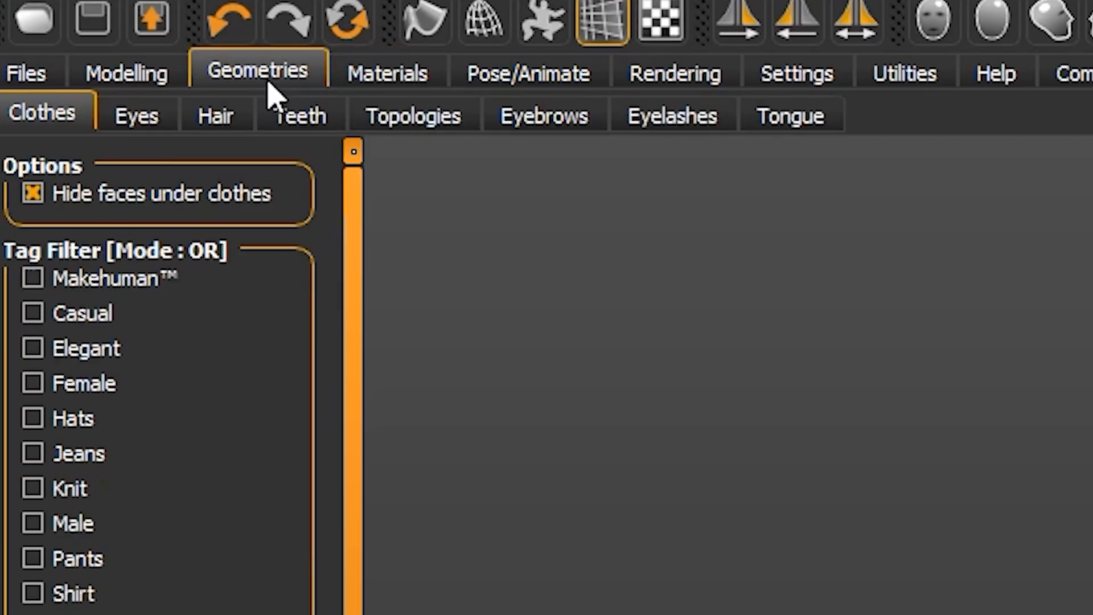
click(984, 402)
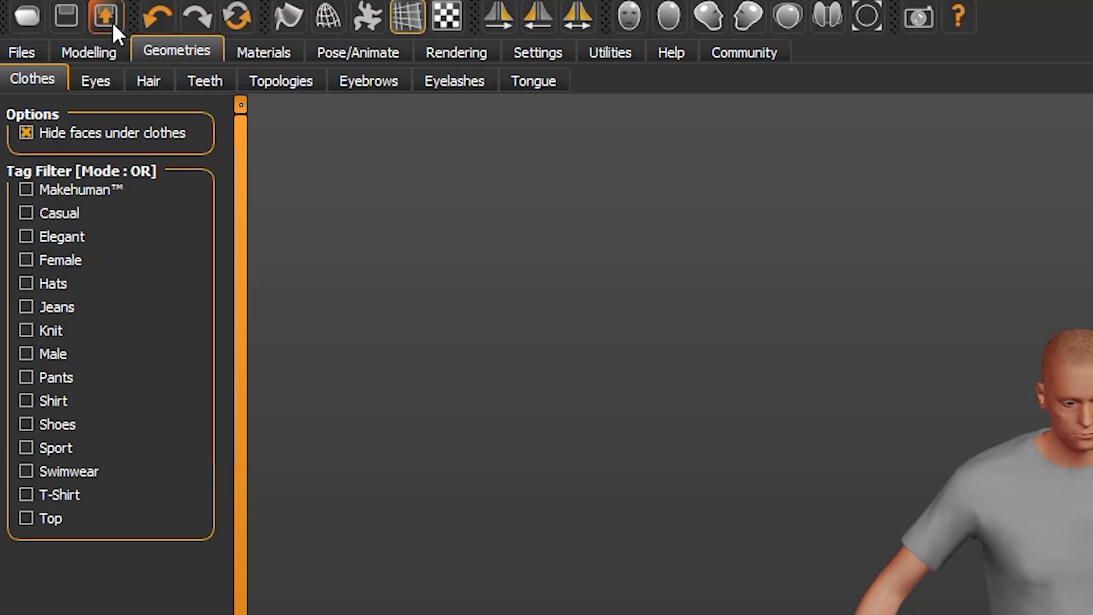
click(111, 23)
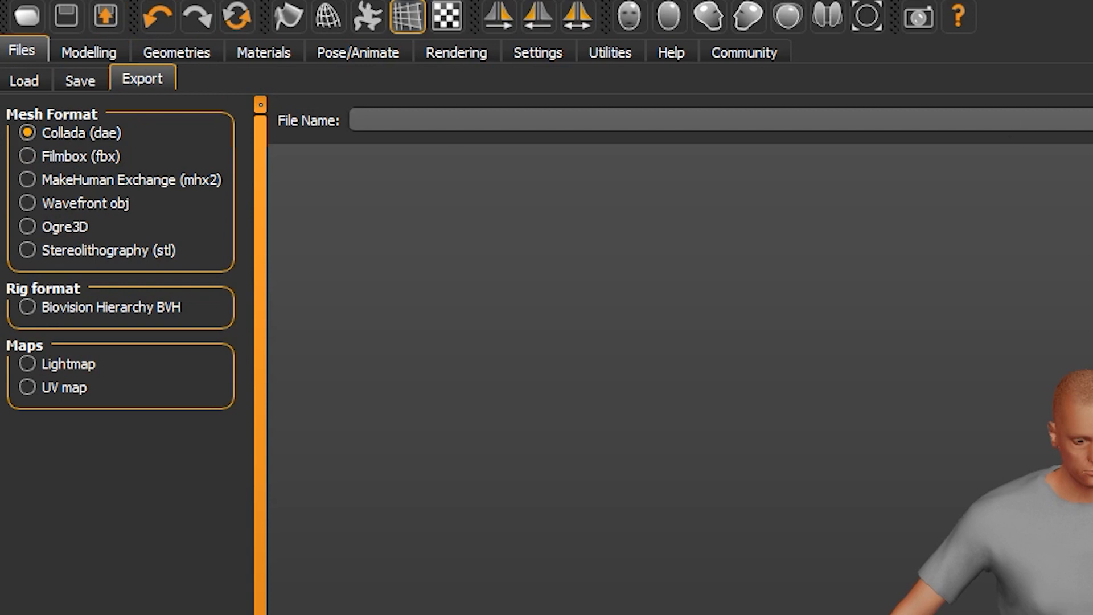
click(102, 155)
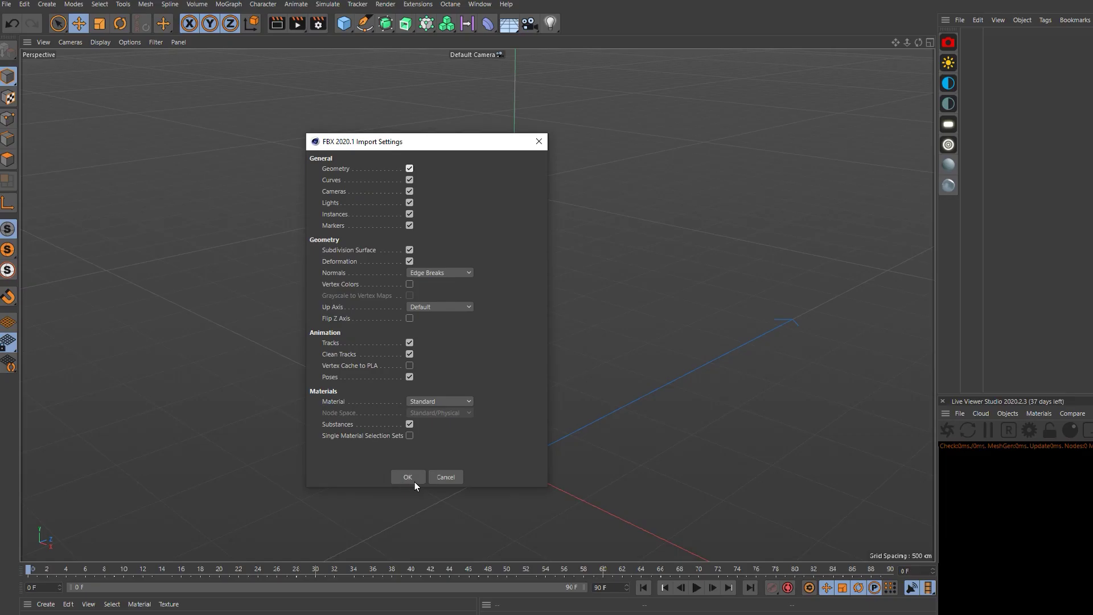
Step: Import the FBX body and load model.png into material_0's enabled Alpha channel
click(407, 476)
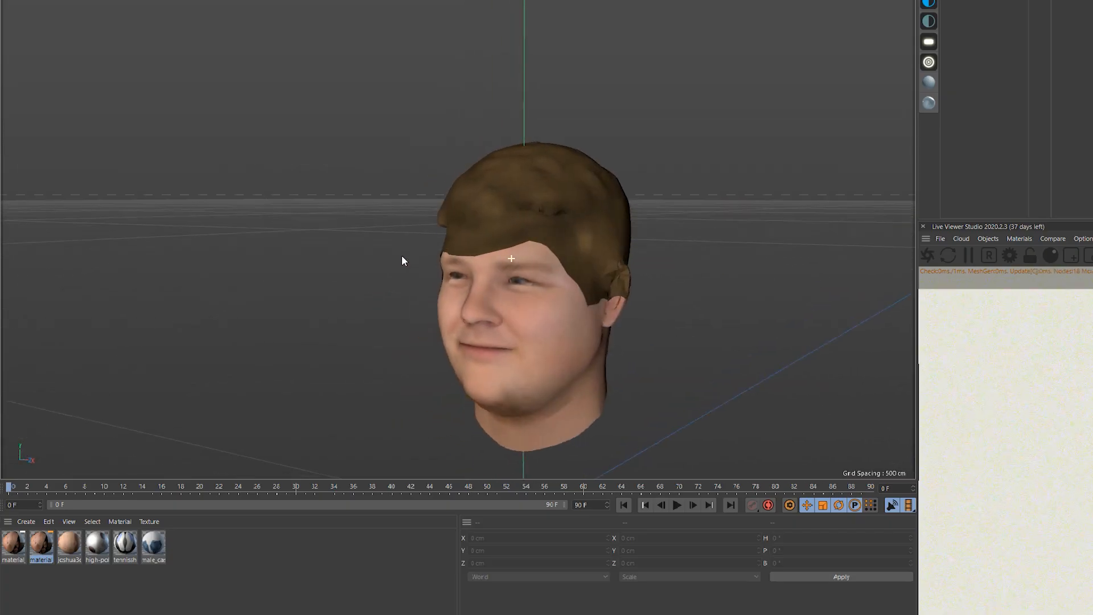
double_click(16, 544)
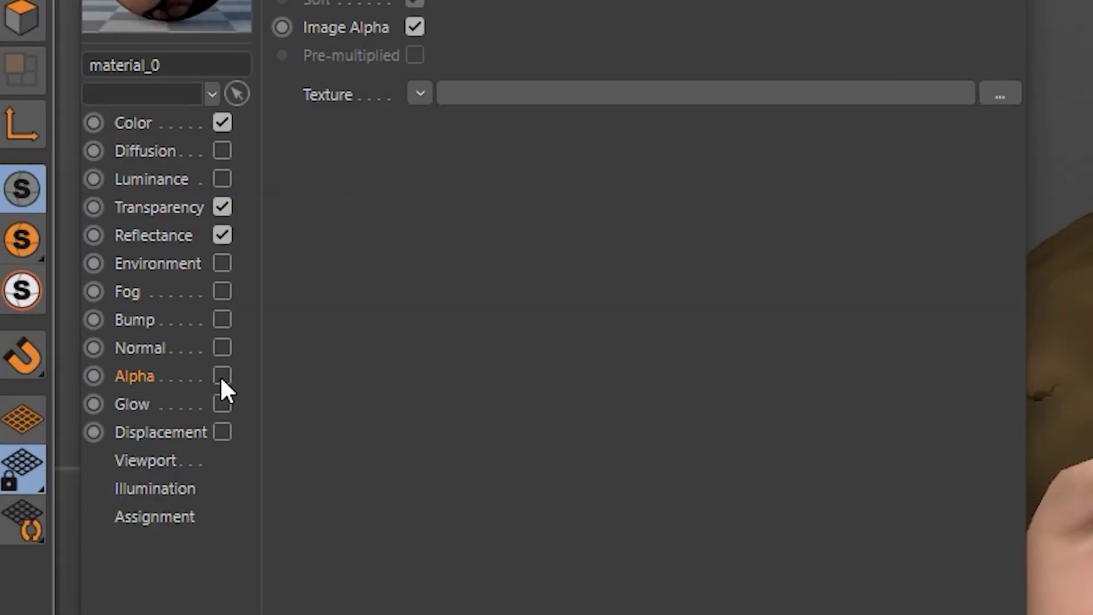
click(221, 375)
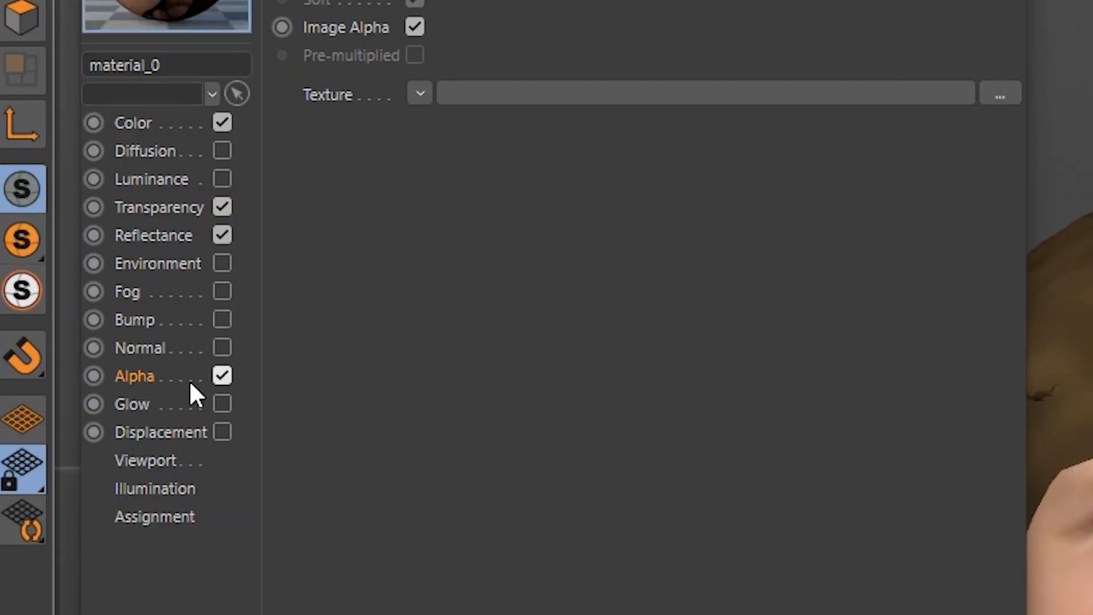
click(420, 94)
click(374, 145)
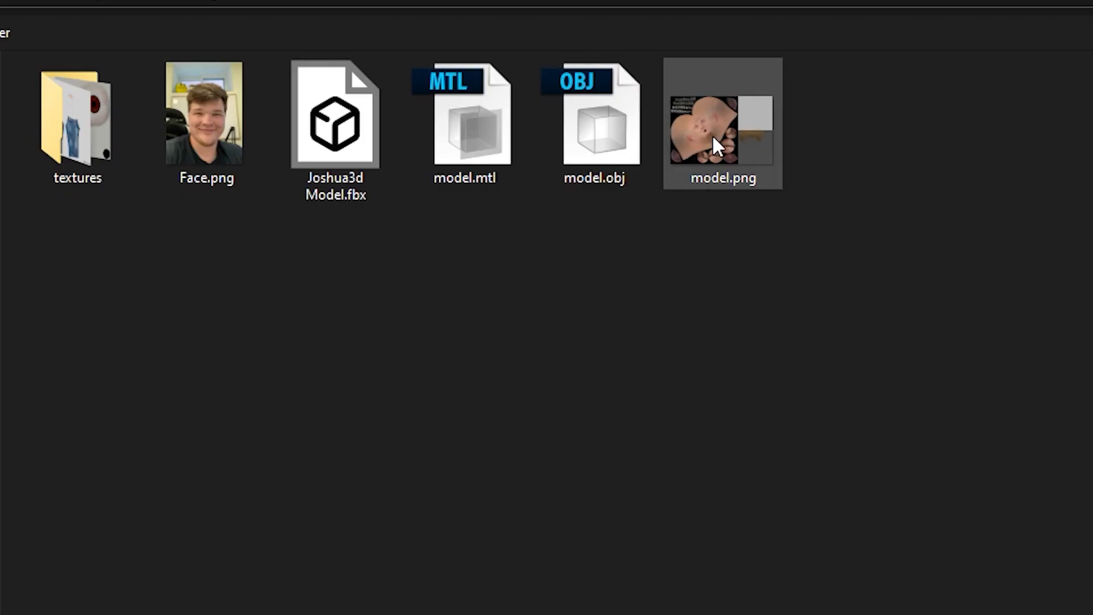
double_click(712, 134)
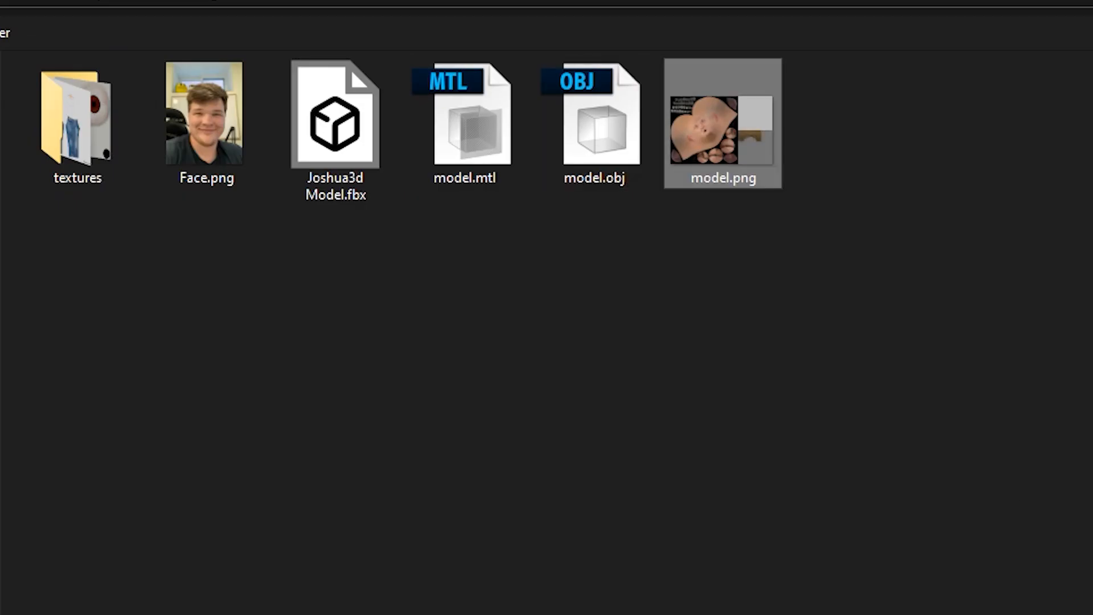
Step: Set the alpha texture's Layer Set to use the image's Layer Alpha
click(364, 149)
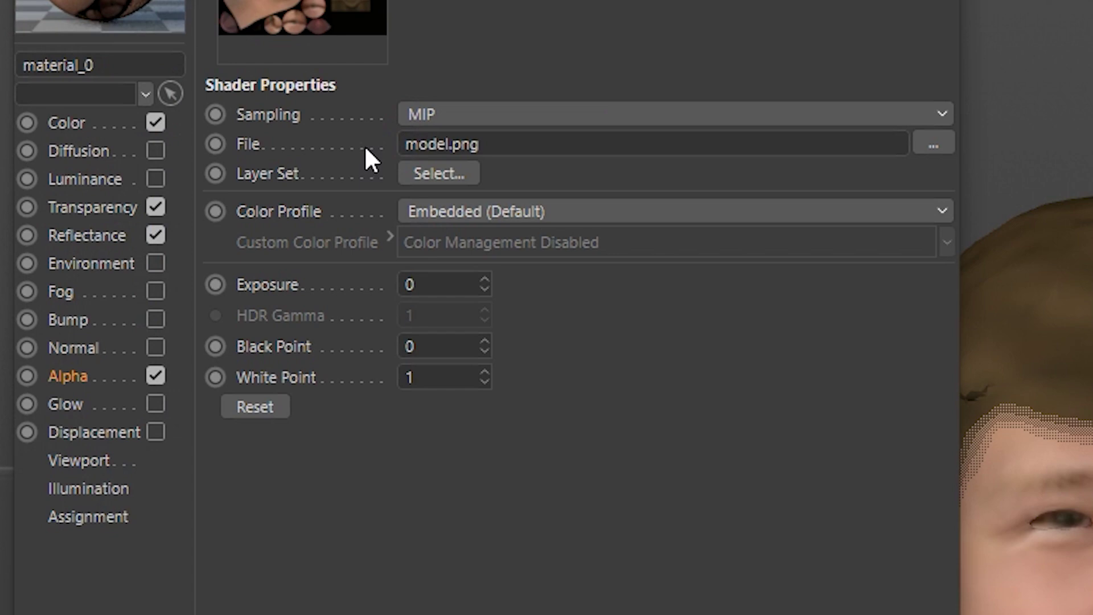
click(431, 182)
click(396, 211)
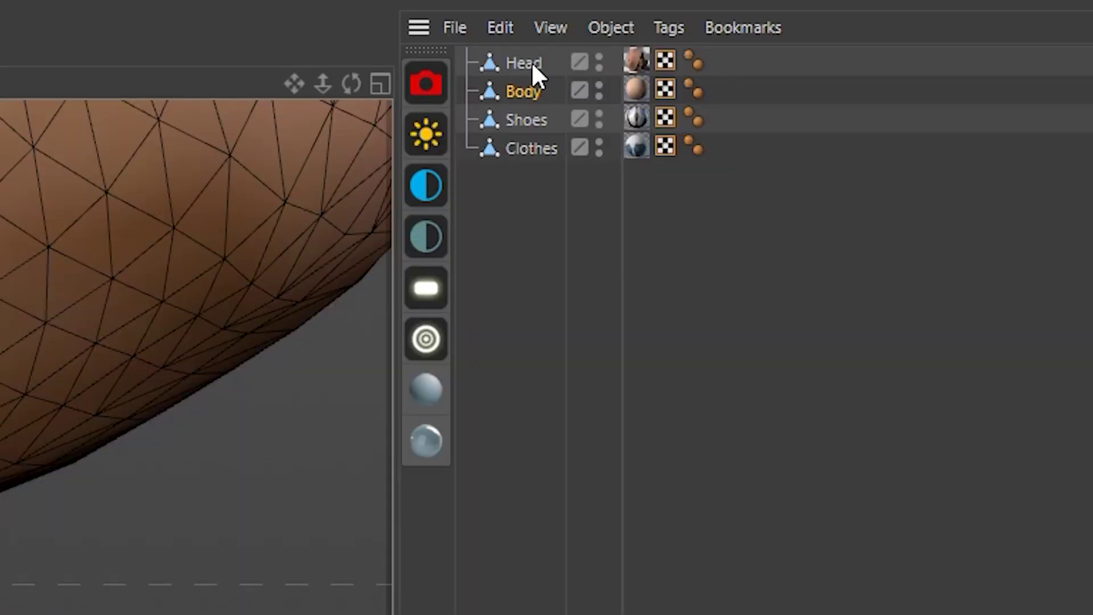
Step: Weld the Head object's neck points onto the body's neck edge with M~Q
click(532, 62)
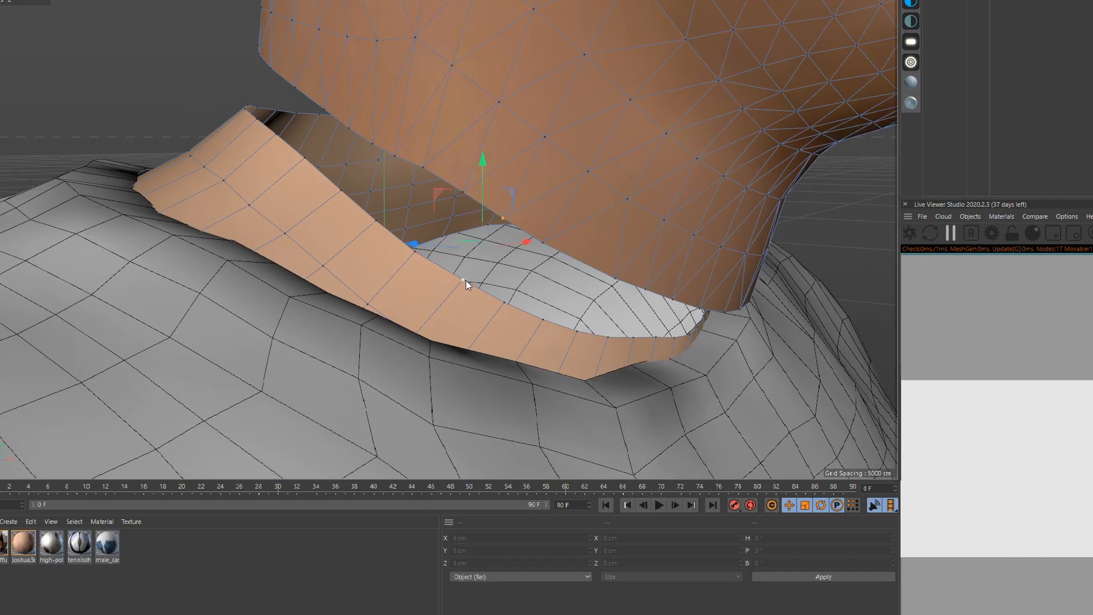
key(m)
key(q)
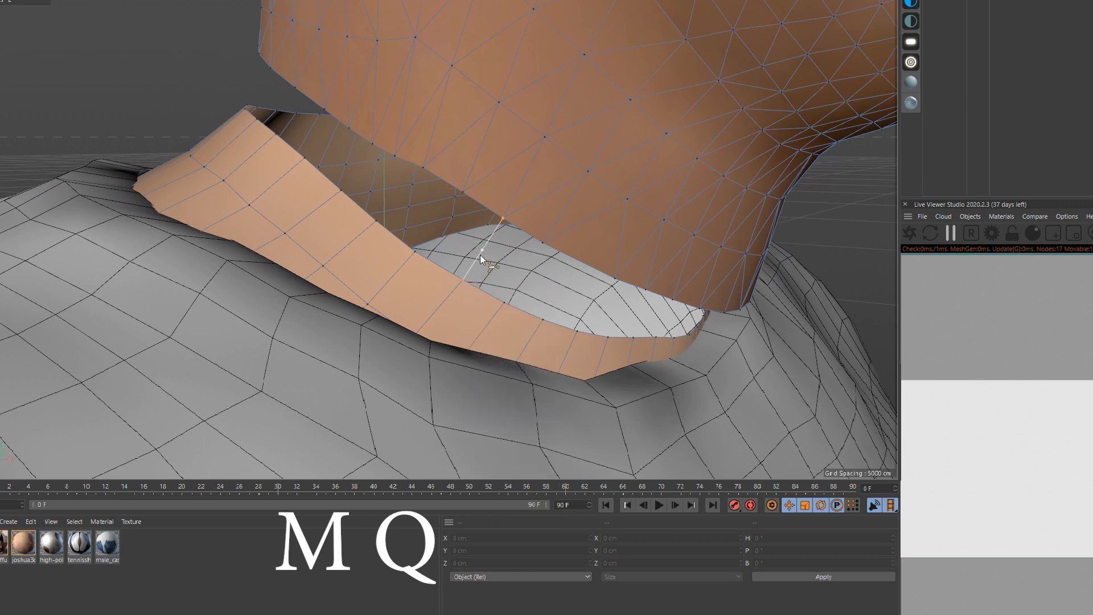
click(485, 250)
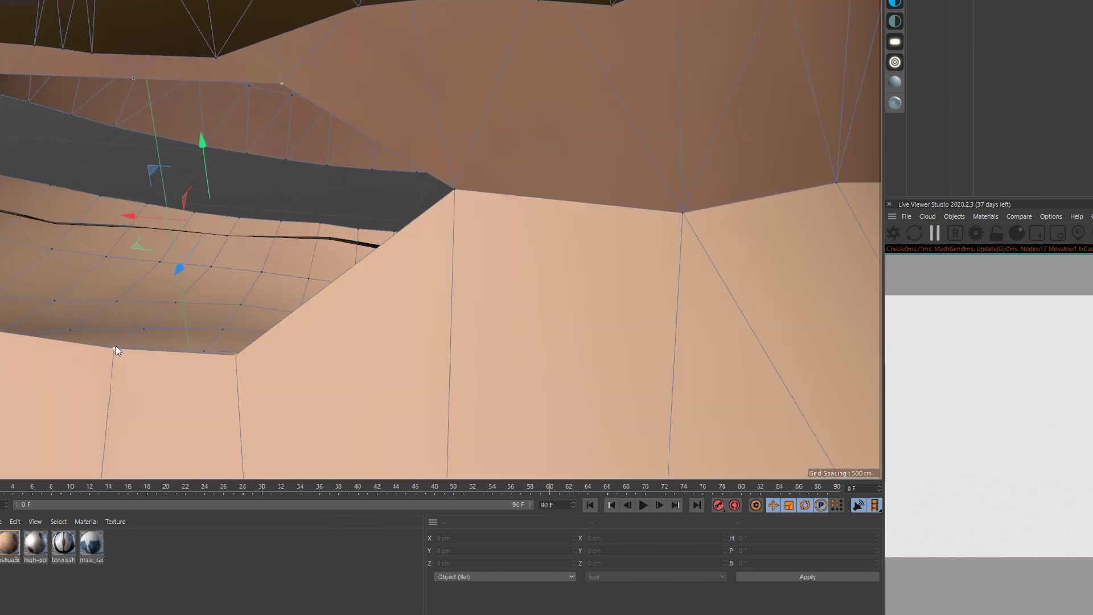
mouse_move(116, 346)
alt+mouse_down()
mouse_move(289, 245)
mouse_move(350, 320)
mouse_move(441, 262)
mouse_move(382, 203)
alt+mouse_up()
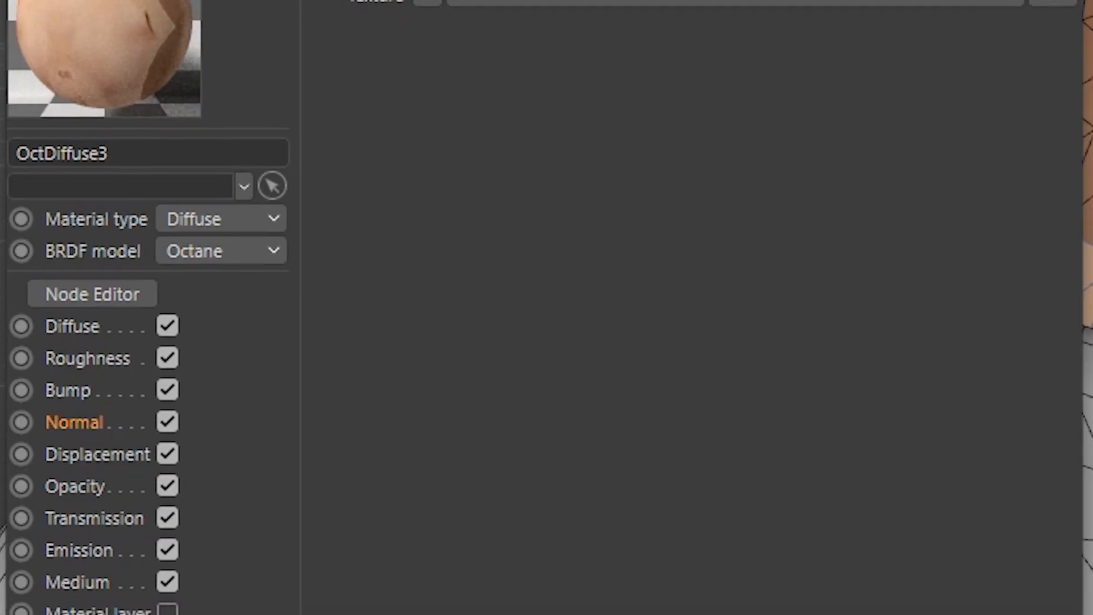
Step: Wire OctDiffuse3's Bitmap through a ColorCorrection node into the Diffuse input
click(124, 293)
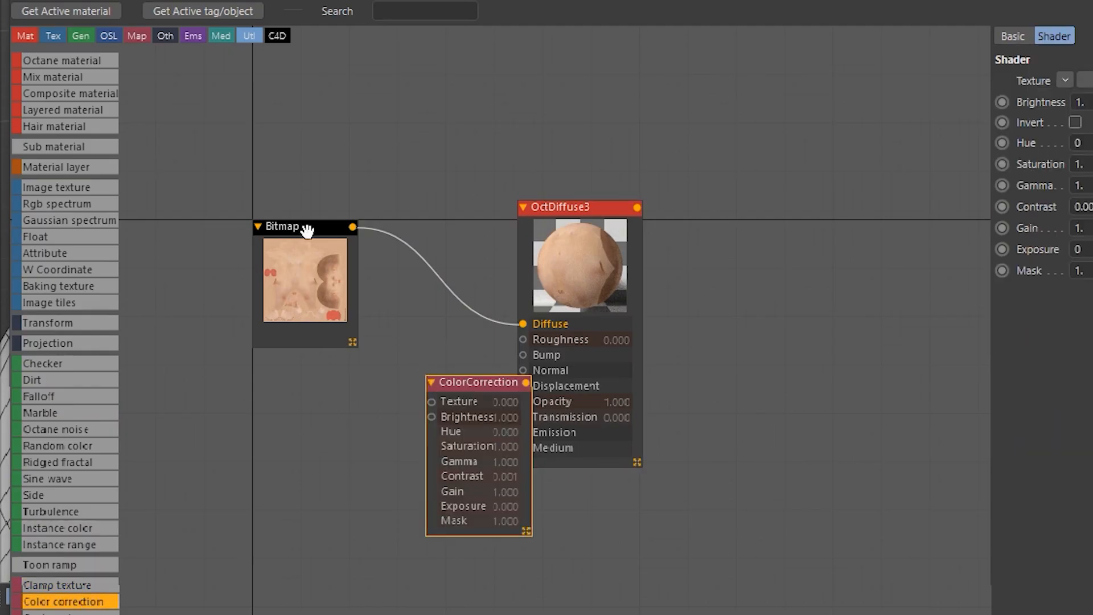
drag(353, 227, 432, 401)
drag(580, 207, 744, 190)
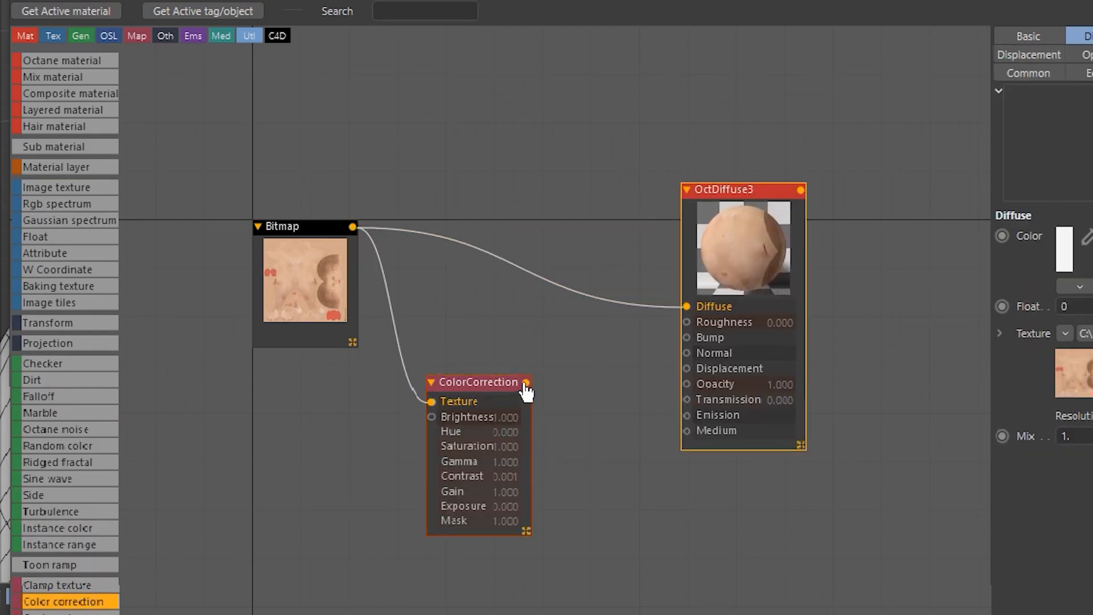
drag(526, 381, 687, 307)
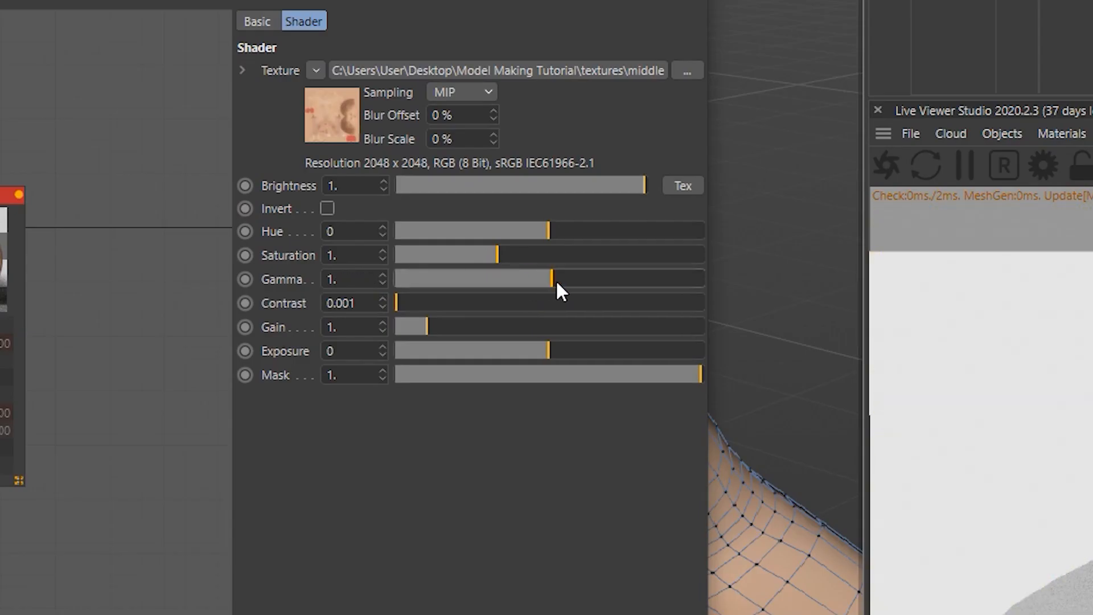